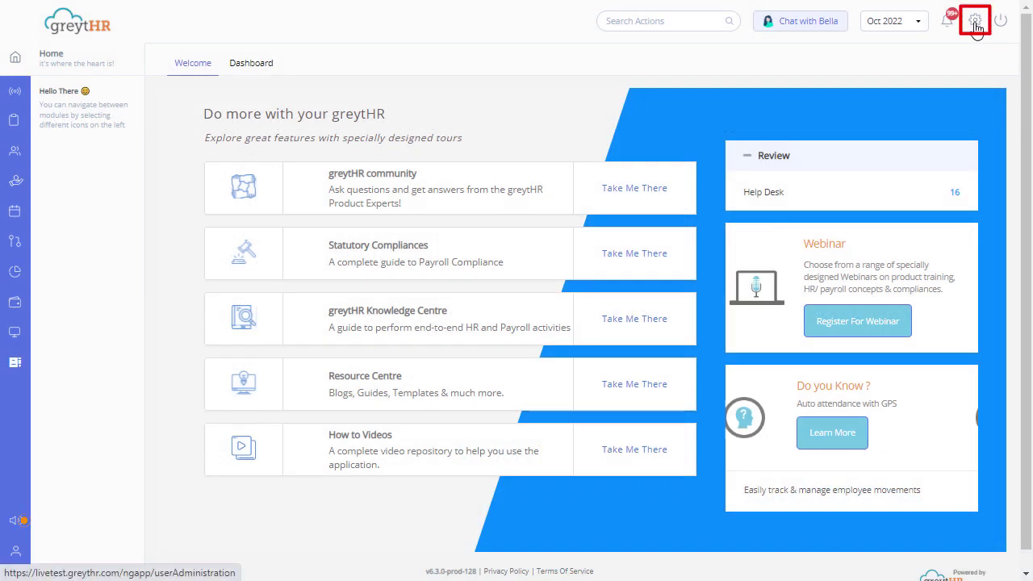
- Go through System Settings > Leave to reach the Leave Rules page
click(975, 21)
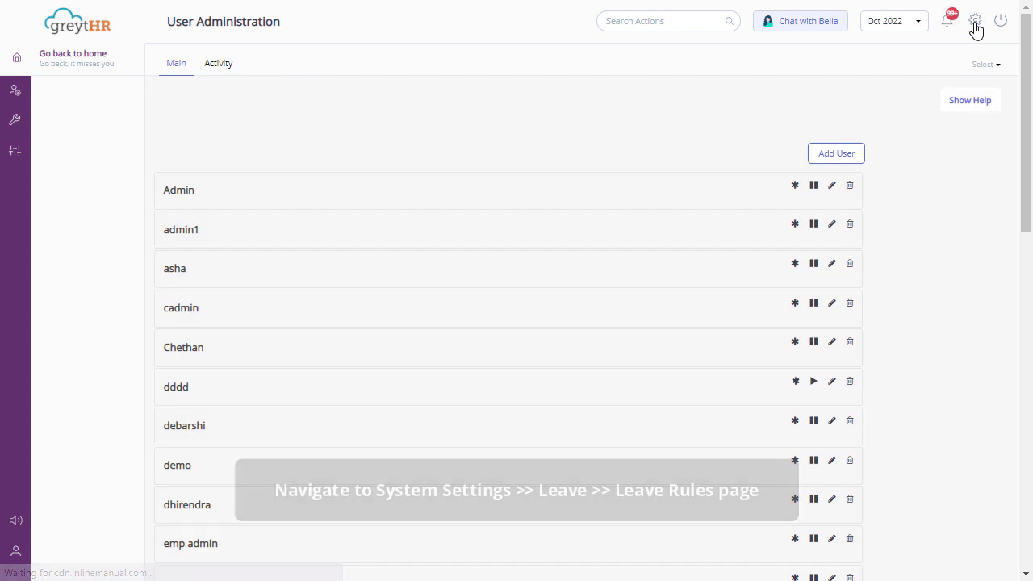
click(15, 121)
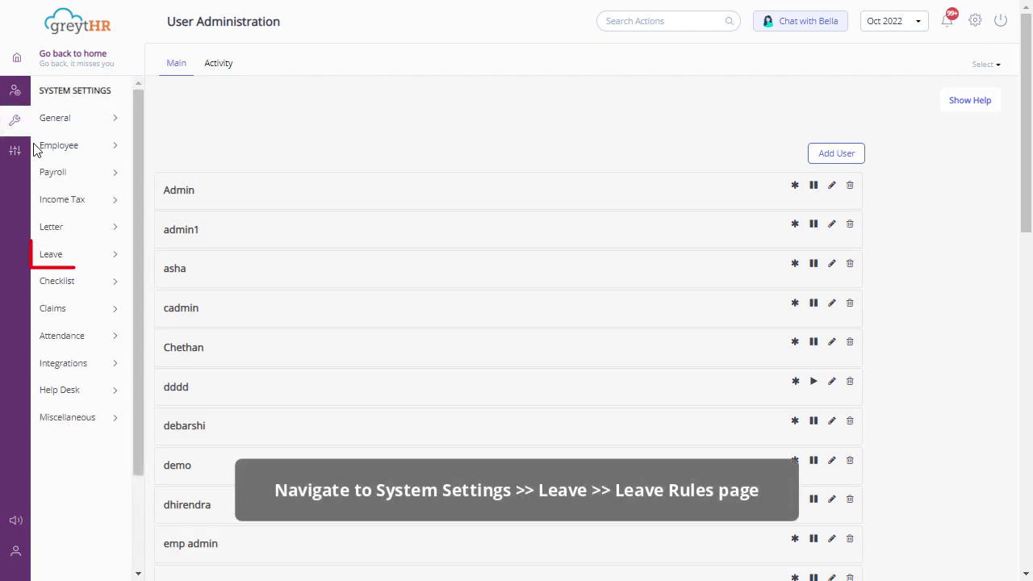
click(51, 255)
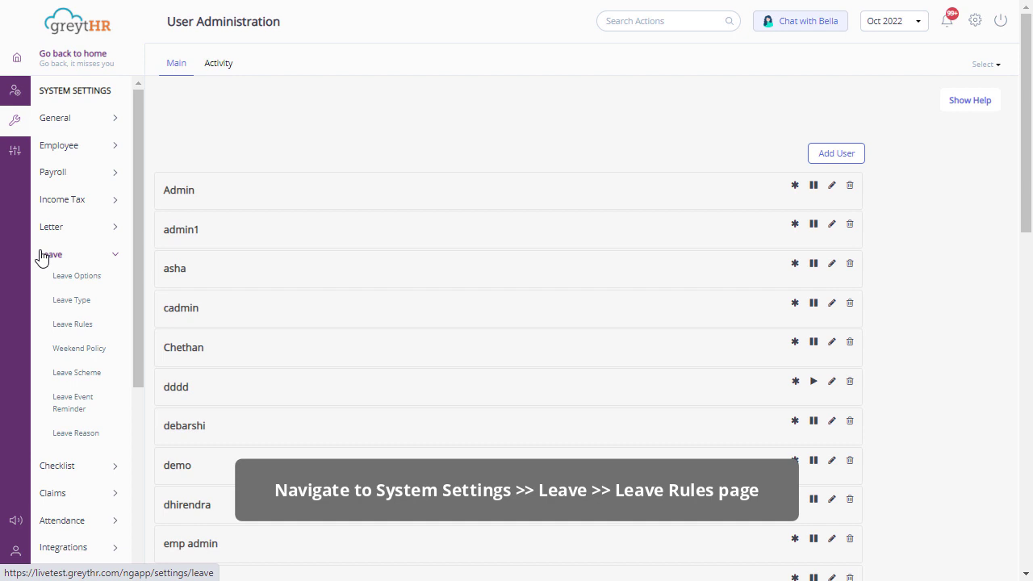
click(66, 324)
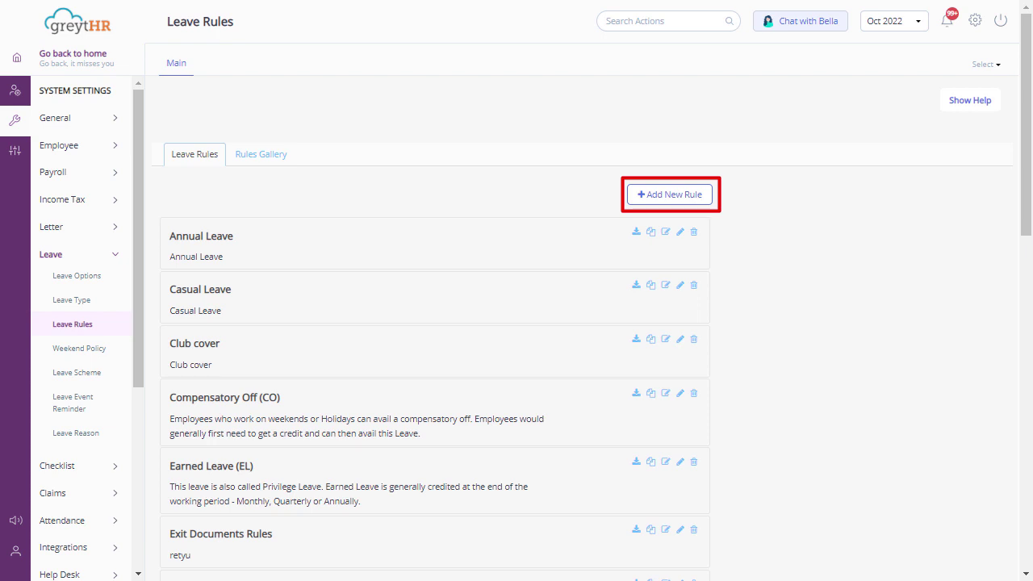
- Edit Compensatory Off (CO) to allow grant requests using attendance excess hours from the OT policy, then finish
click(680, 397)
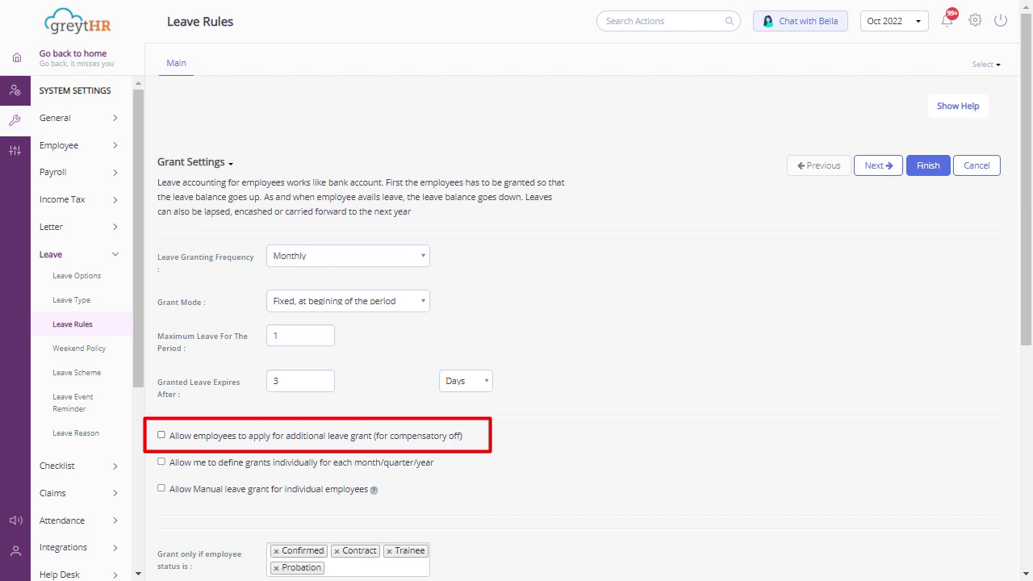
click(161, 435)
scroll(158, 480, down, 3)
scroll(158, 483, down, 1)
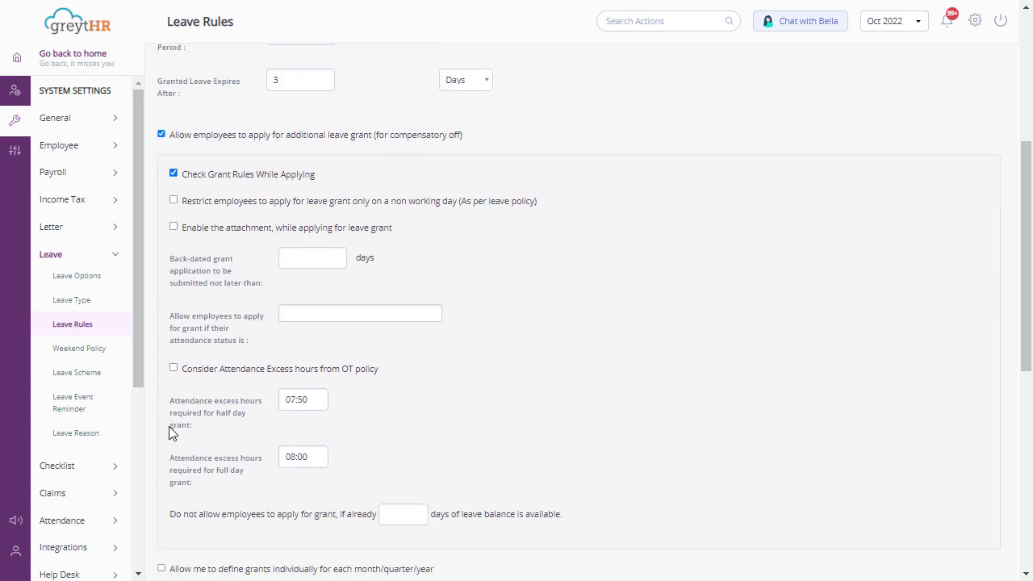
click(175, 371)
scroll(155, 395, down, 5)
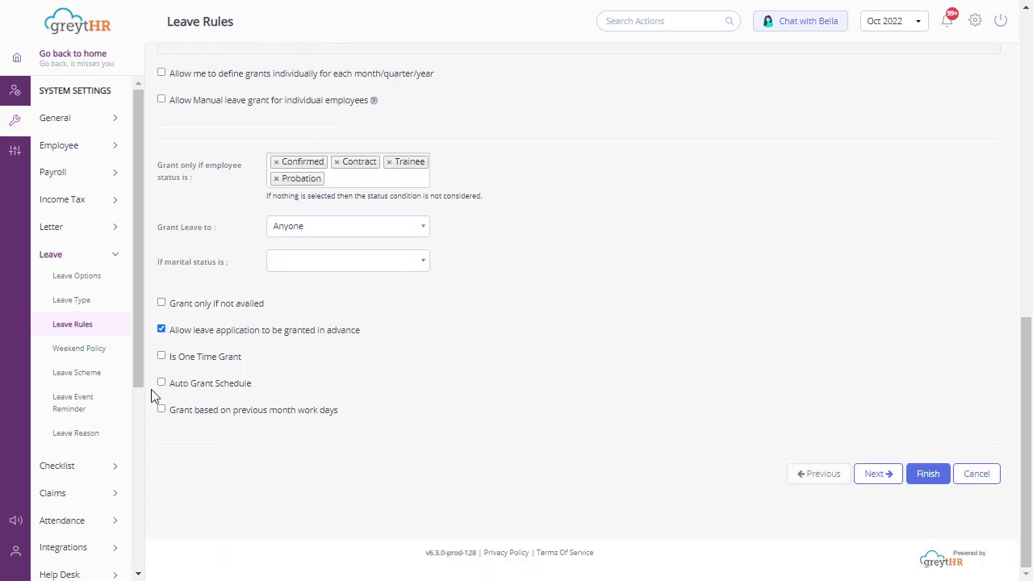
click(928, 476)
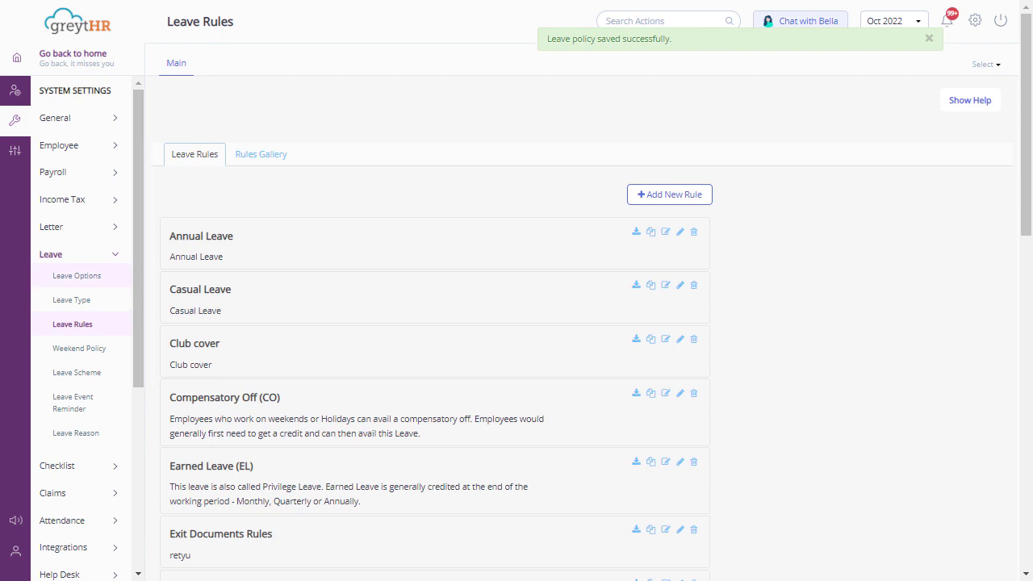
- Switch from Leave to Attendance settings and open the Overtime Policy list
click(87, 257)
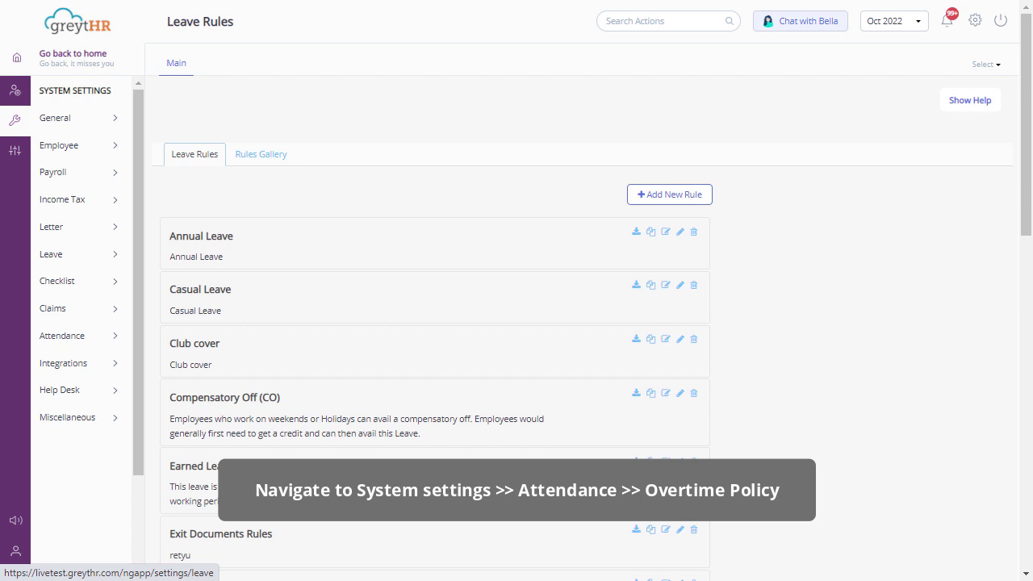
click(72, 338)
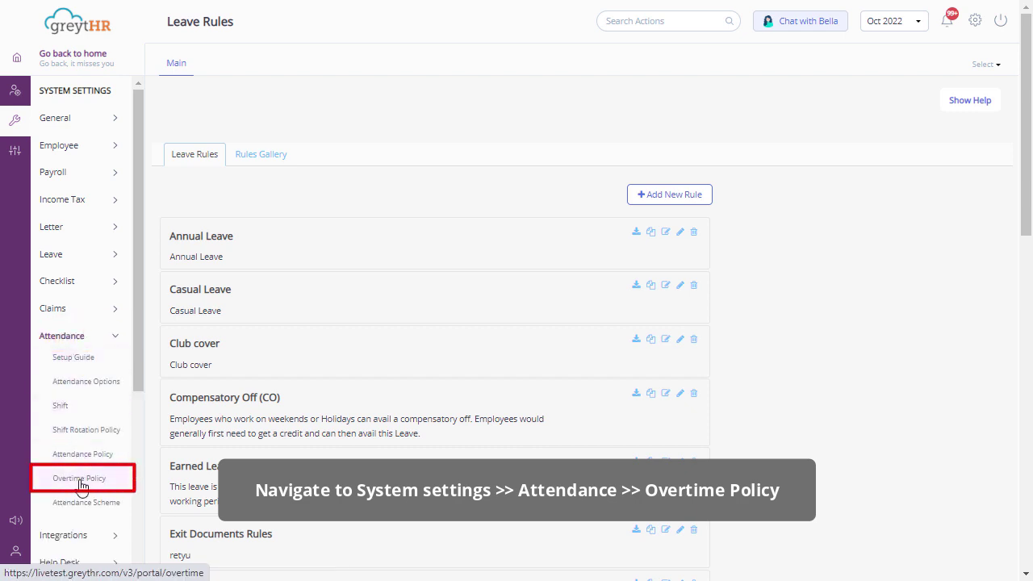
click(80, 482)
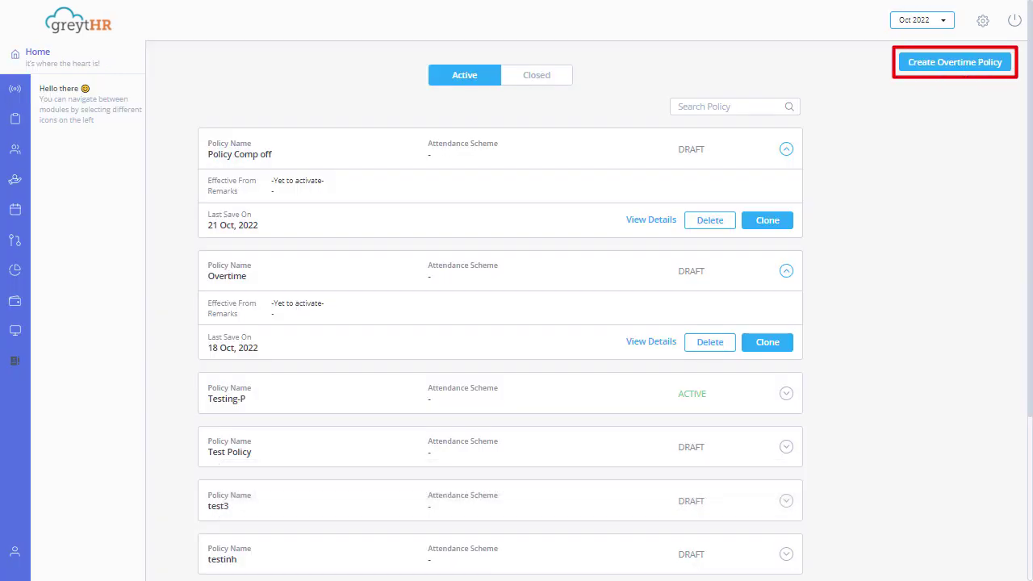
- Create and save an overtime policy named 'Overtime policy', reusing that name as its description
click(965, 71)
click(382, 128)
text(Overtime policy)
key(Tab)
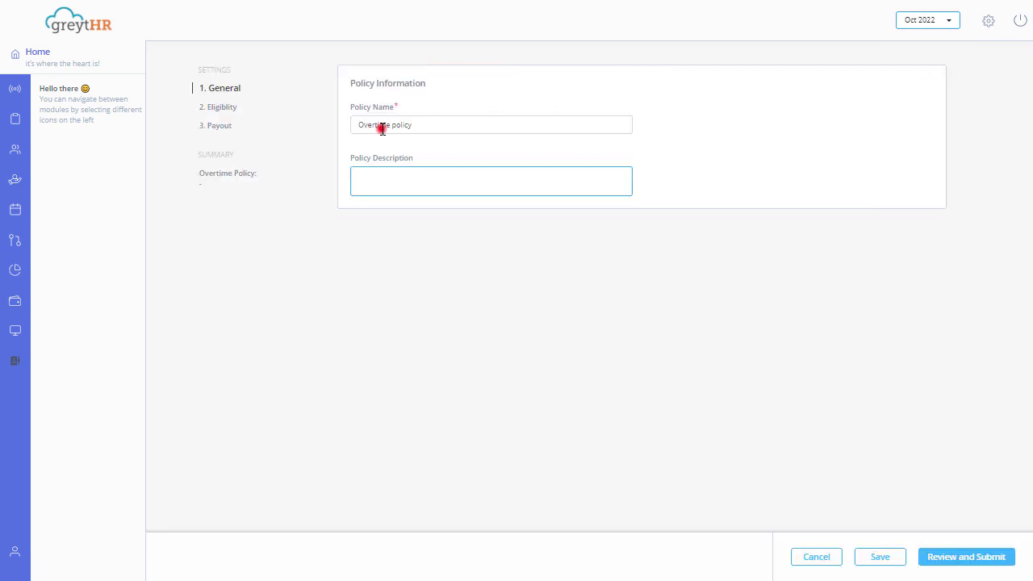
triple_click(382, 128)
key(ctrl+c)
click(375, 180)
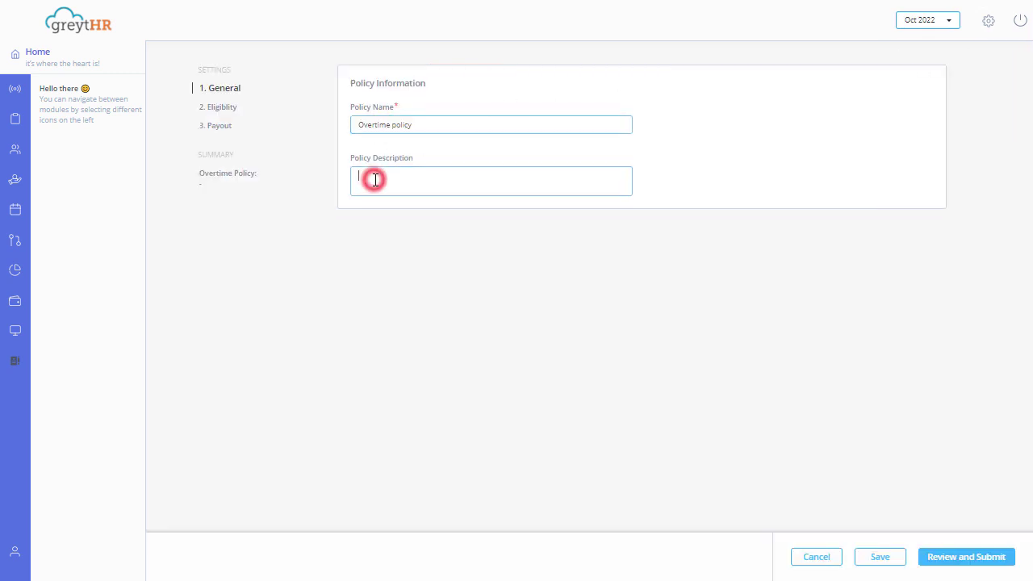
key(ctrl+v)
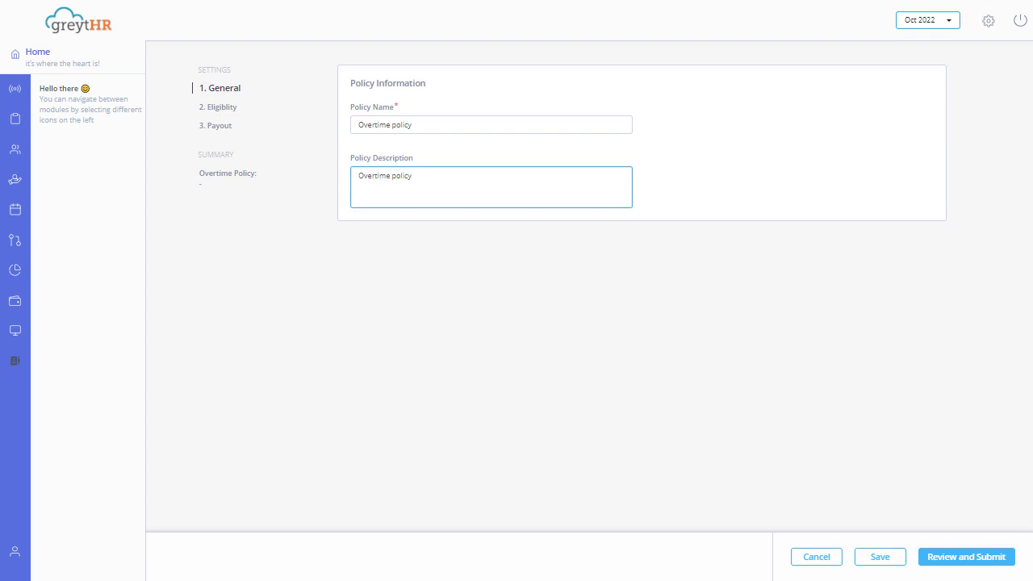
click(880, 557)
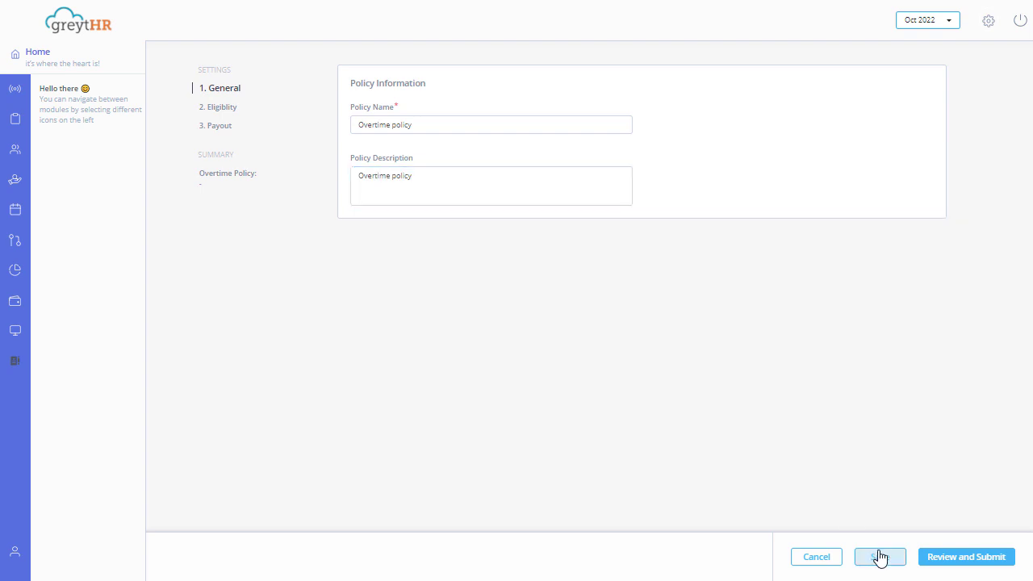
click(224, 109)
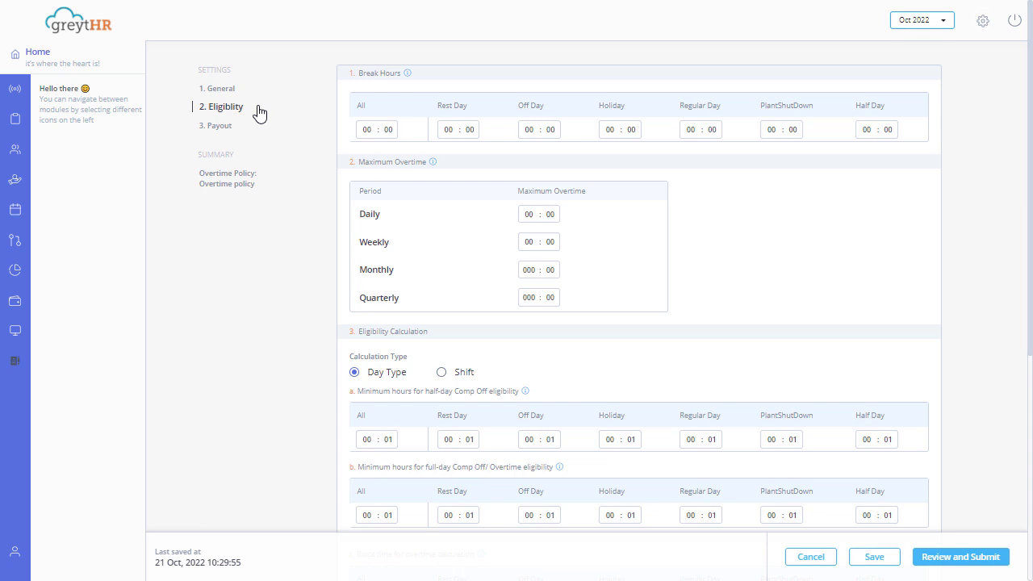
- Keep Day Type eligibility, enter 5 for half-day and full-day comp-off minimum minutes, and save
scroll(316, 274, down, 3)
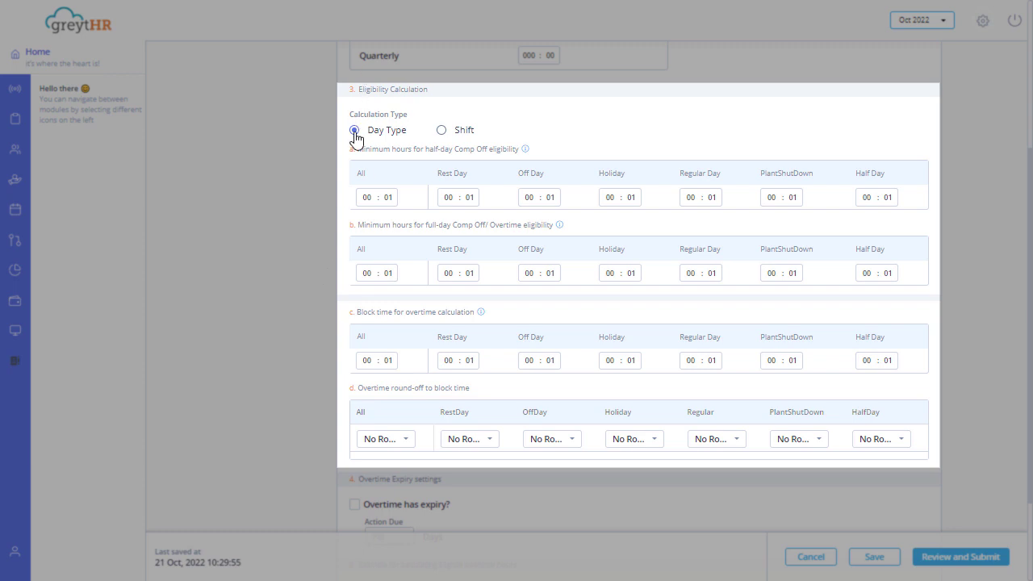
click(442, 131)
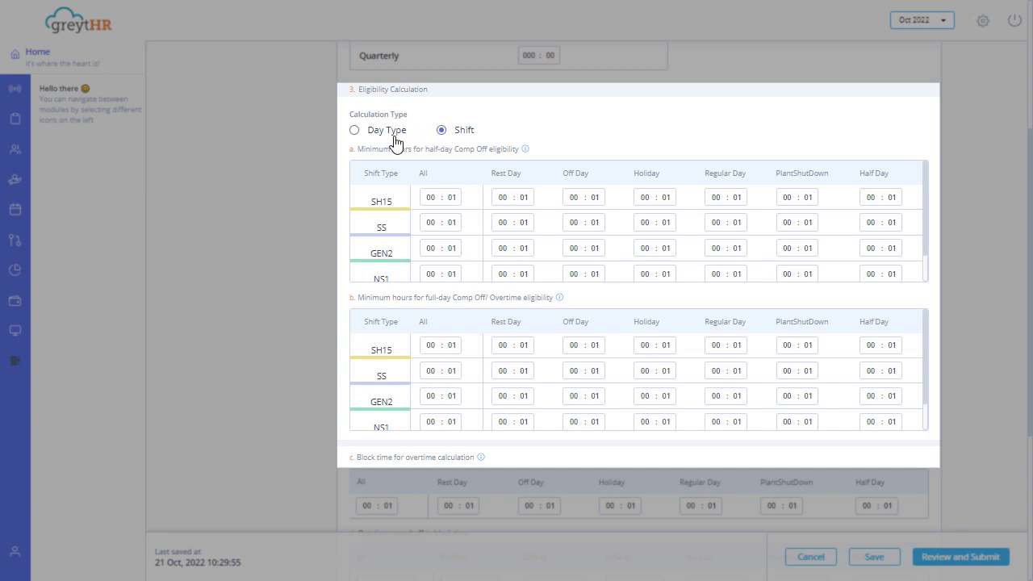
click(355, 131)
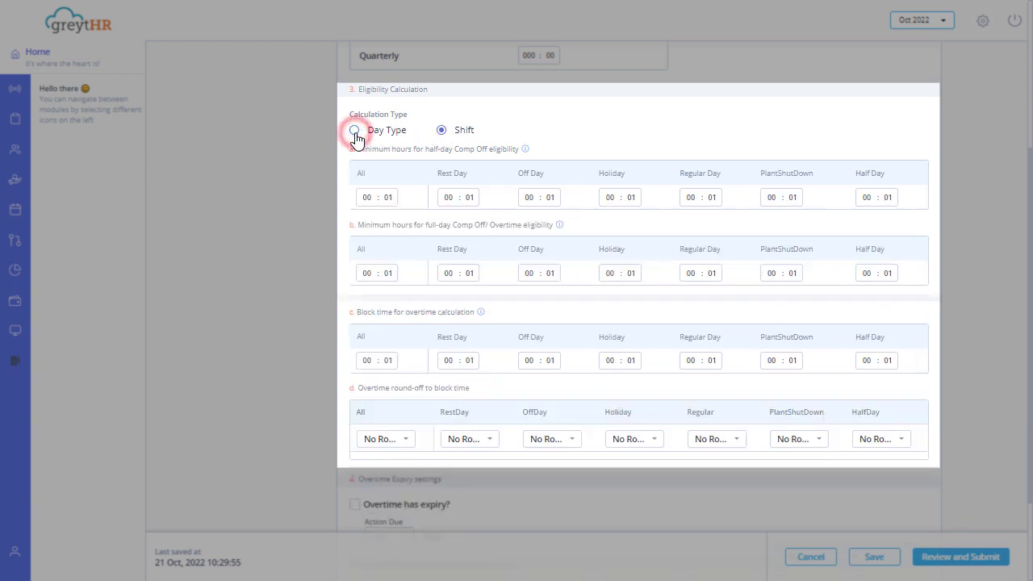
click(389, 197)
text(5)
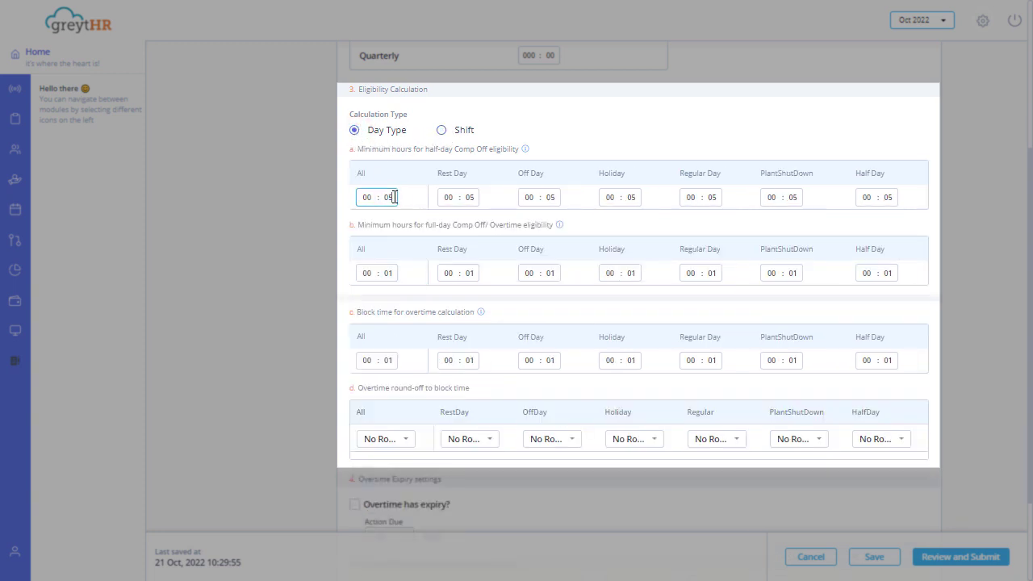
click(388, 273)
text(5)
scroll(403, 278, down, 3)
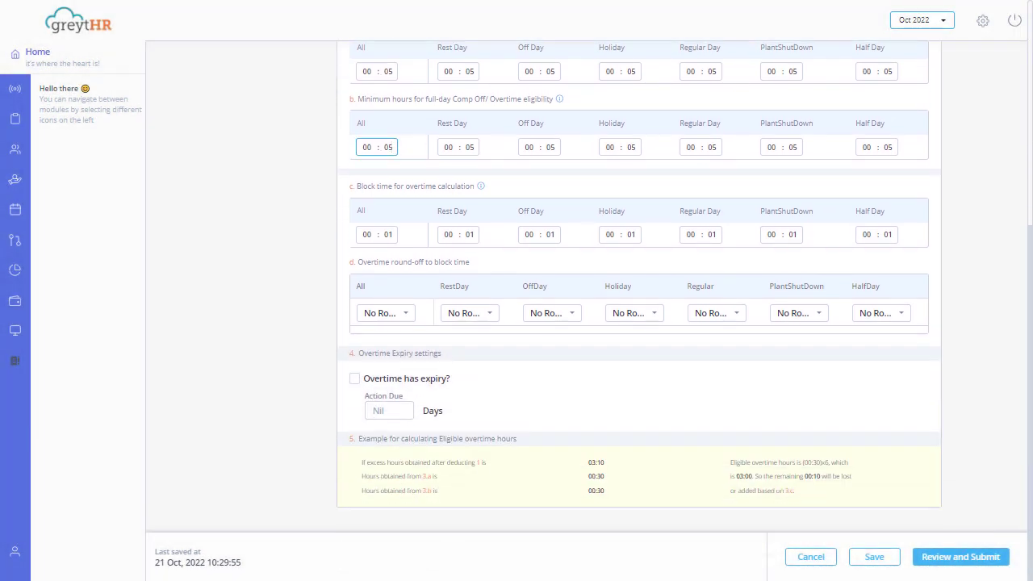
click(860, 556)
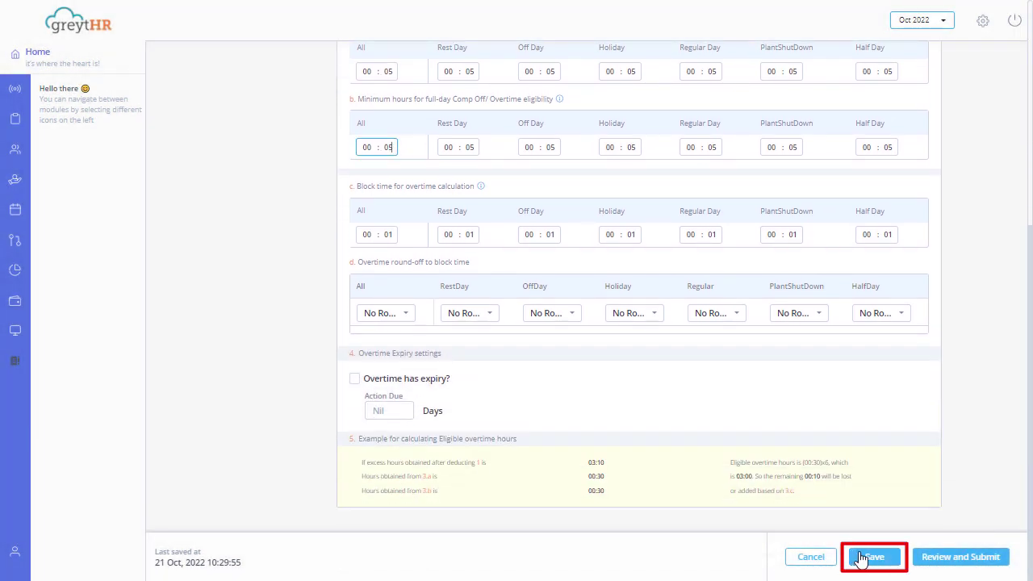
scroll(226, 270, up, 9)
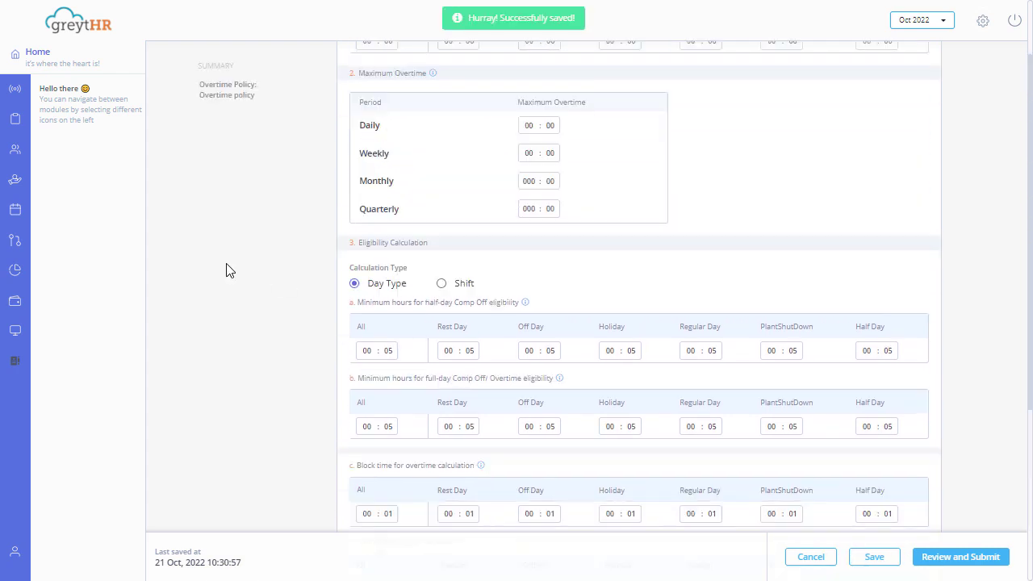
click(219, 126)
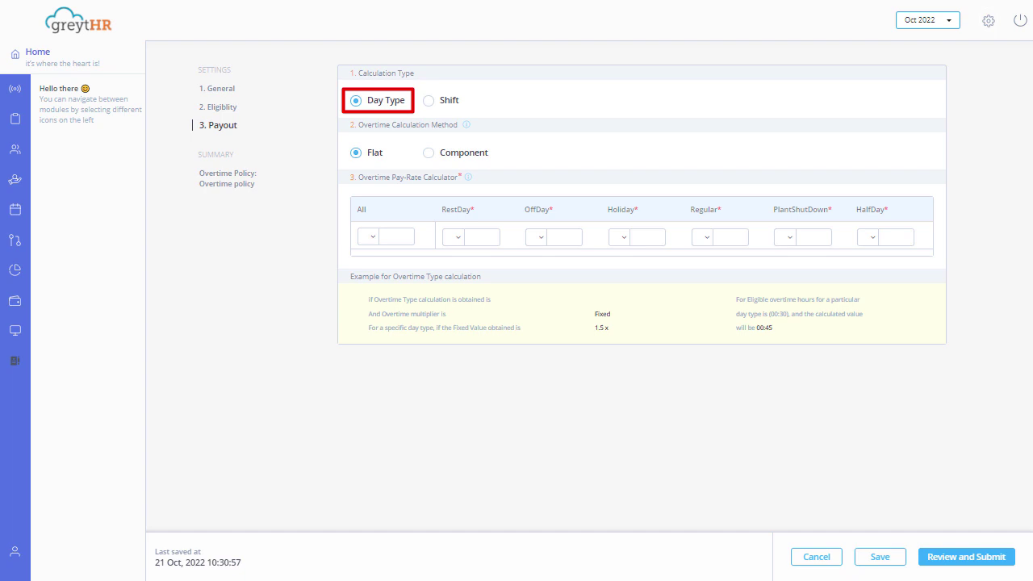
- Keep Day Type payout with the Flat method and configure all day types as Rates
click(428, 101)
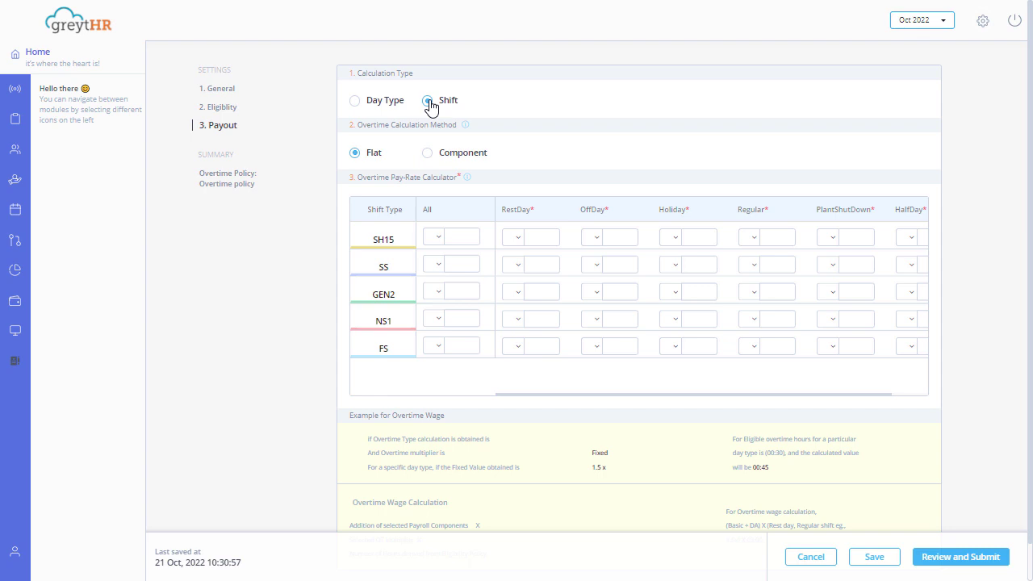
click(355, 102)
click(356, 153)
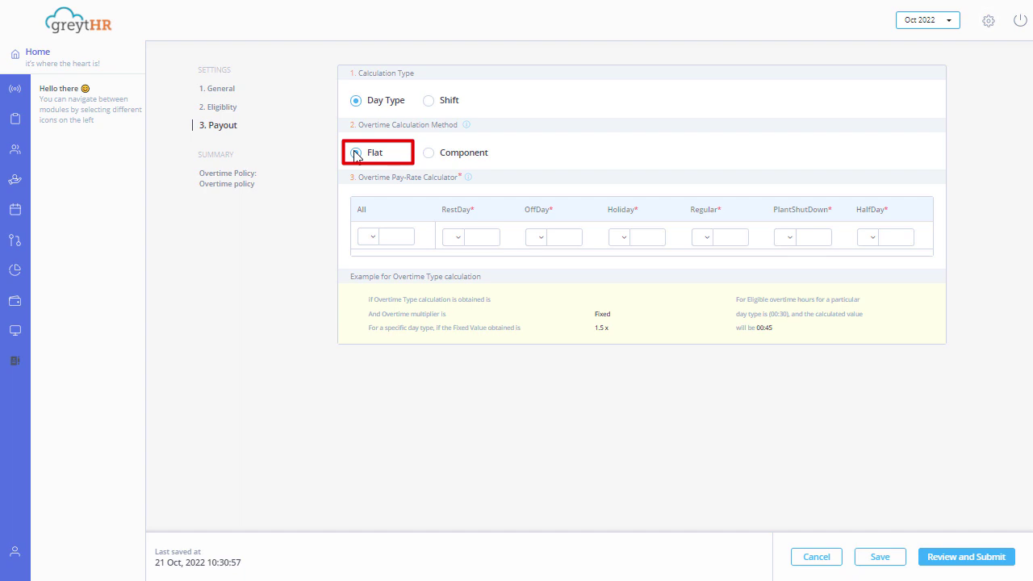
click(372, 238)
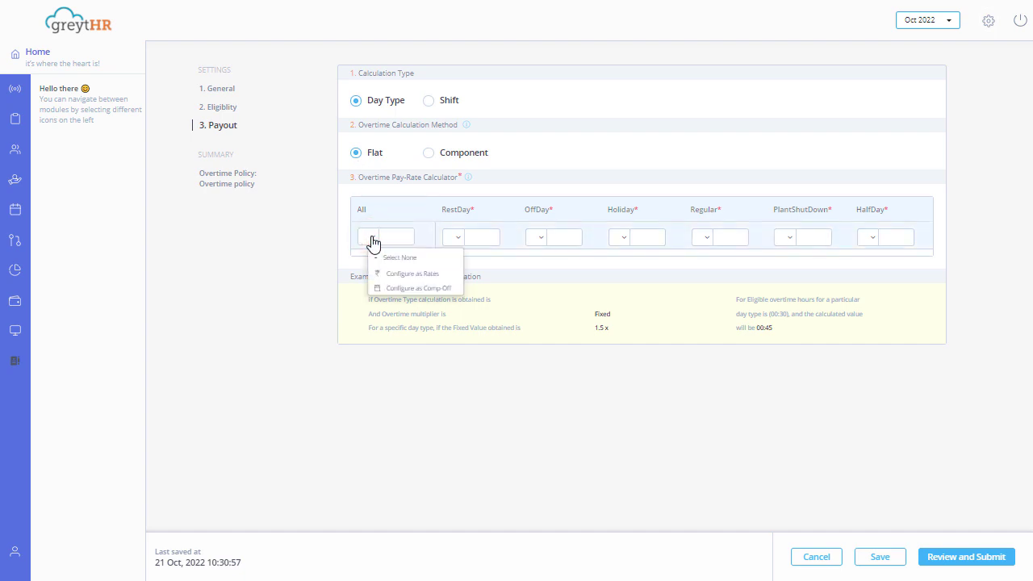
click(394, 276)
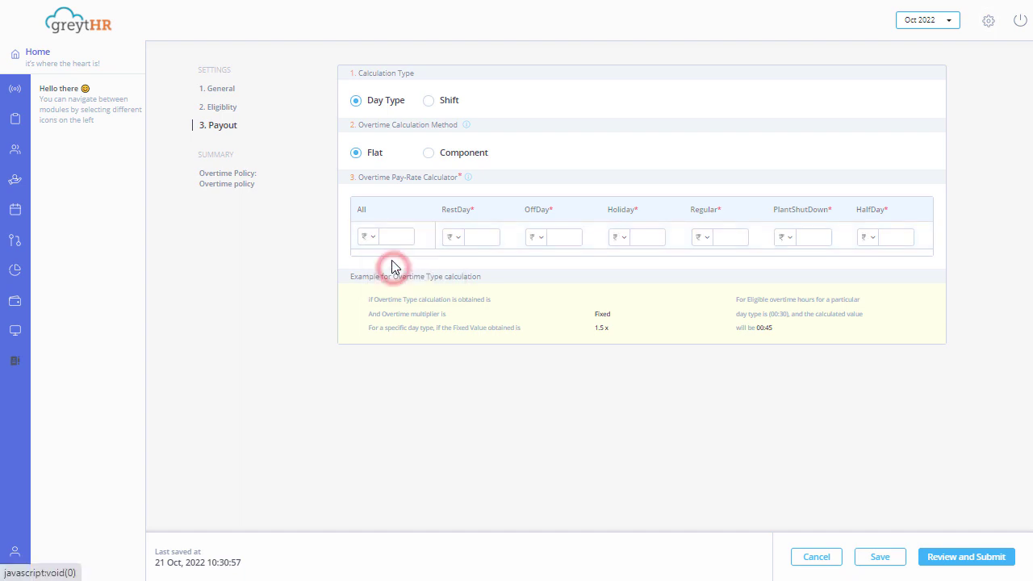
- Enter a rate of 5 for all day types, then switch them to Comp-Off
click(389, 236)
text(5)
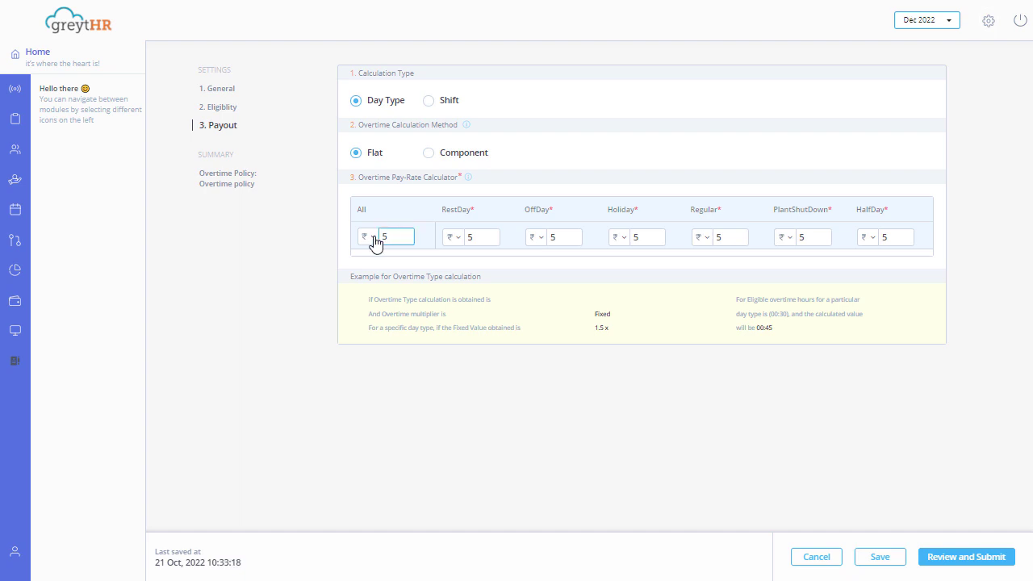
click(371, 236)
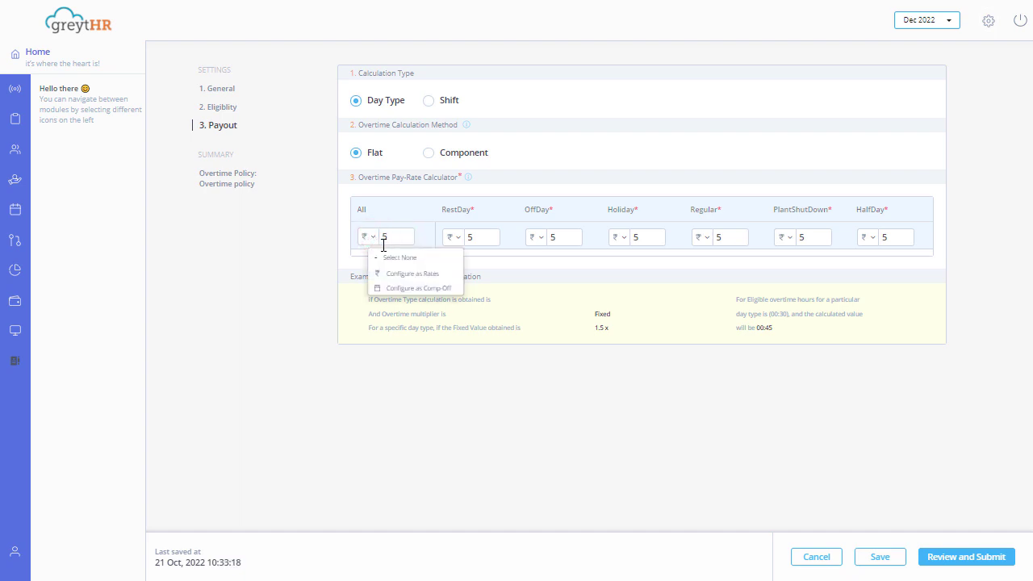
click(413, 289)
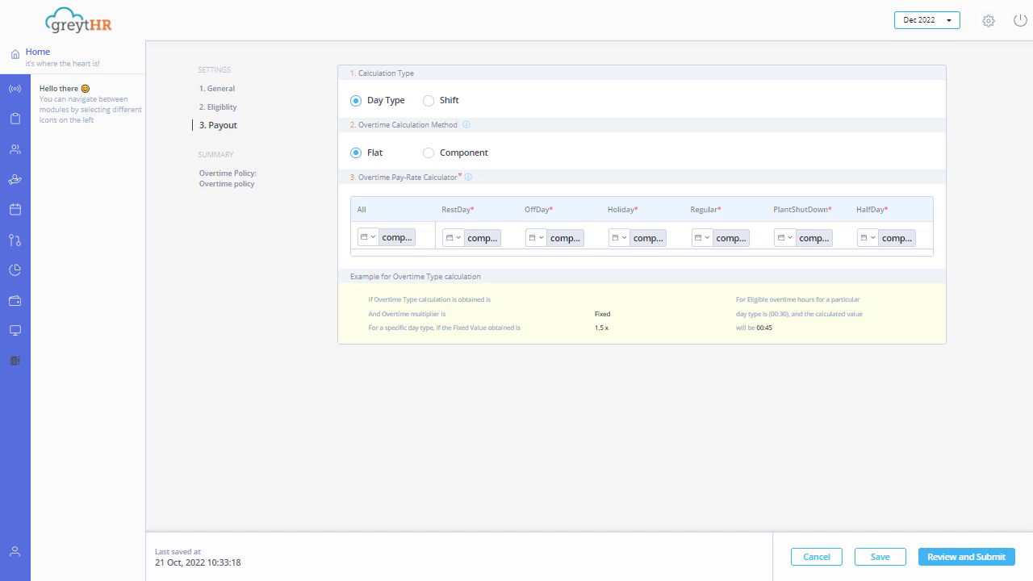
- Switch the payout method to Component with OT WAGE as the payroll component
click(428, 153)
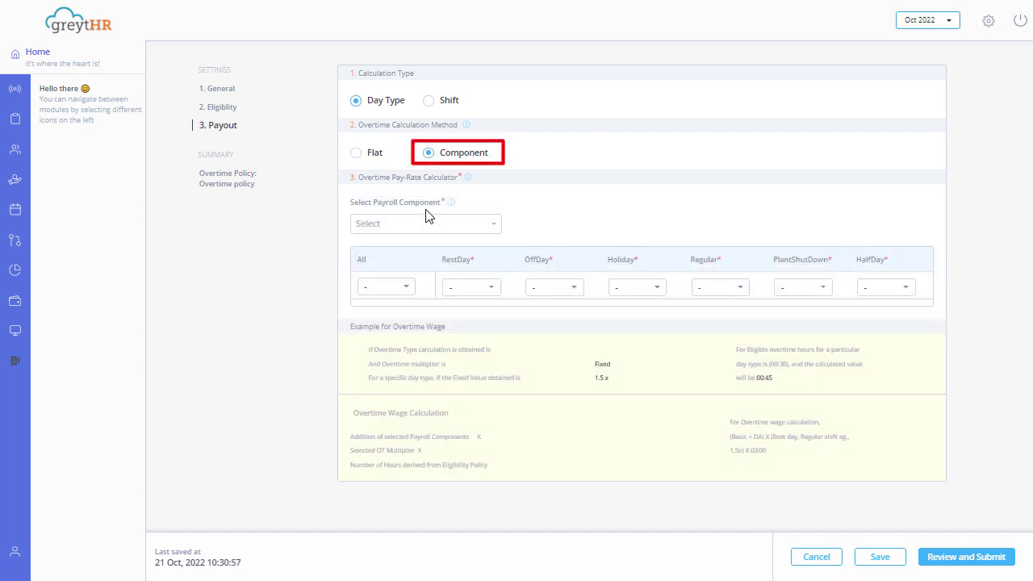
click(423, 223)
click(371, 298)
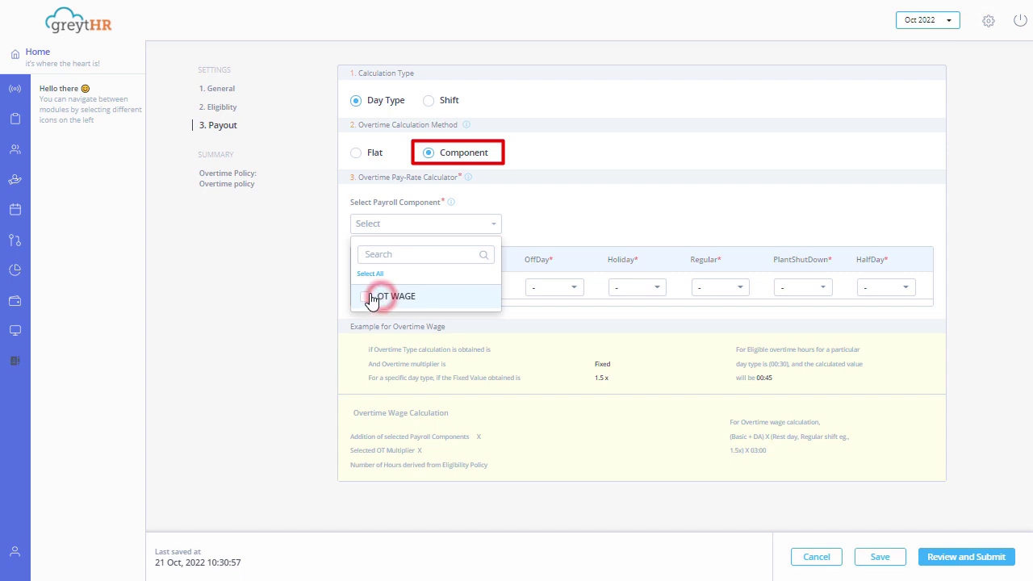
click(516, 227)
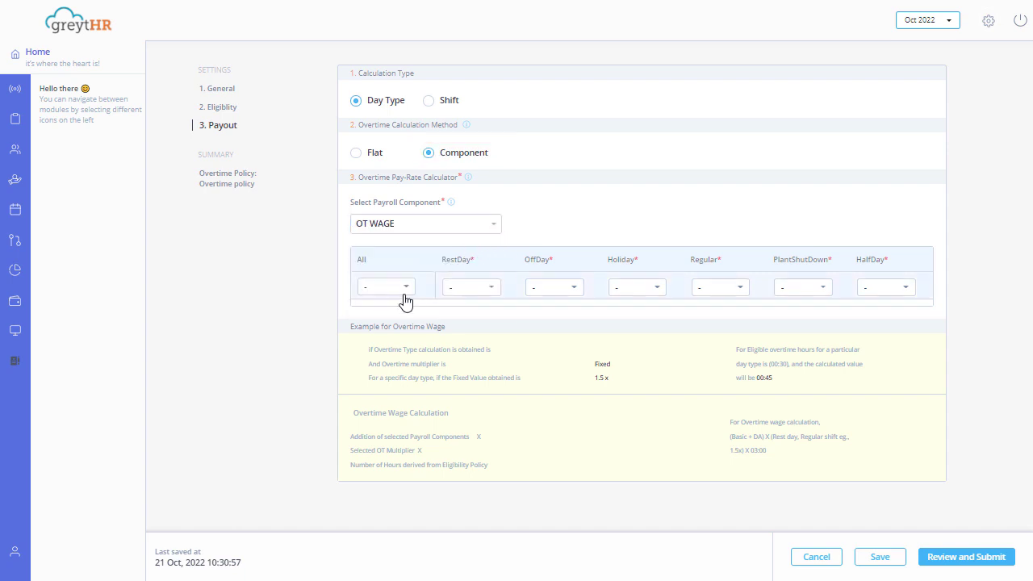
- Set all day types to 2X, then to Comp-Off, and save the payout settings
click(406, 297)
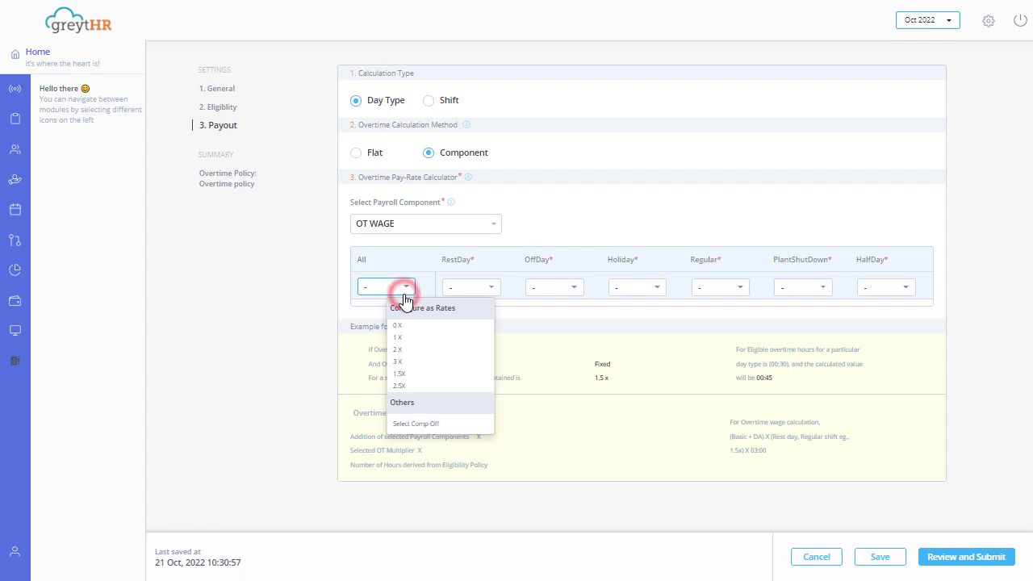
click(401, 349)
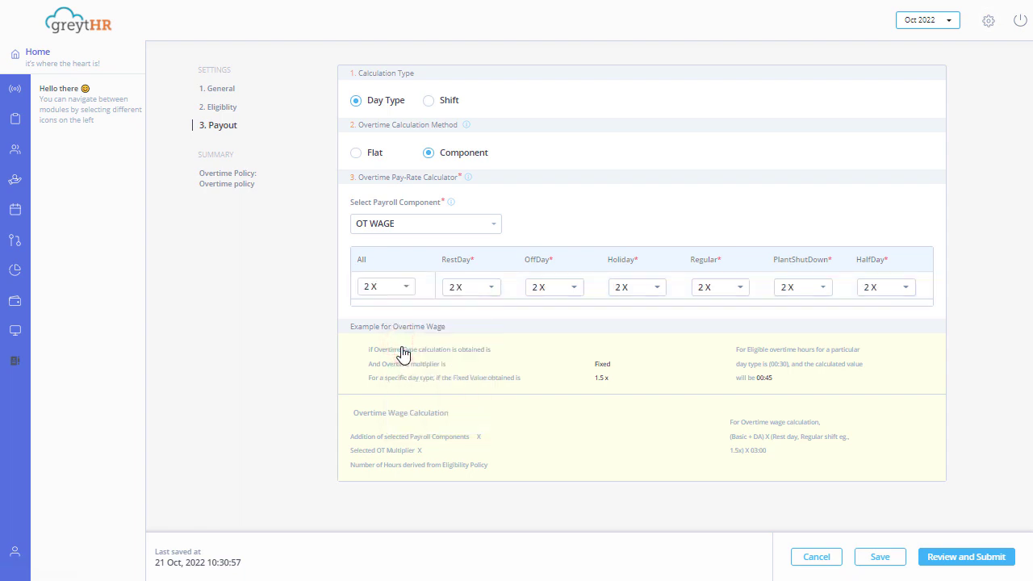
click(405, 288)
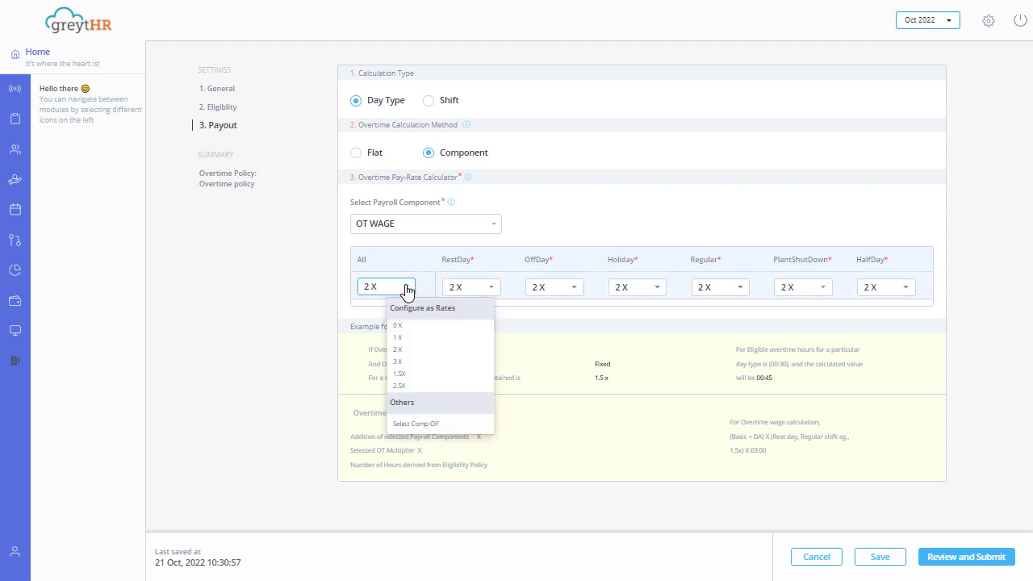
click(433, 427)
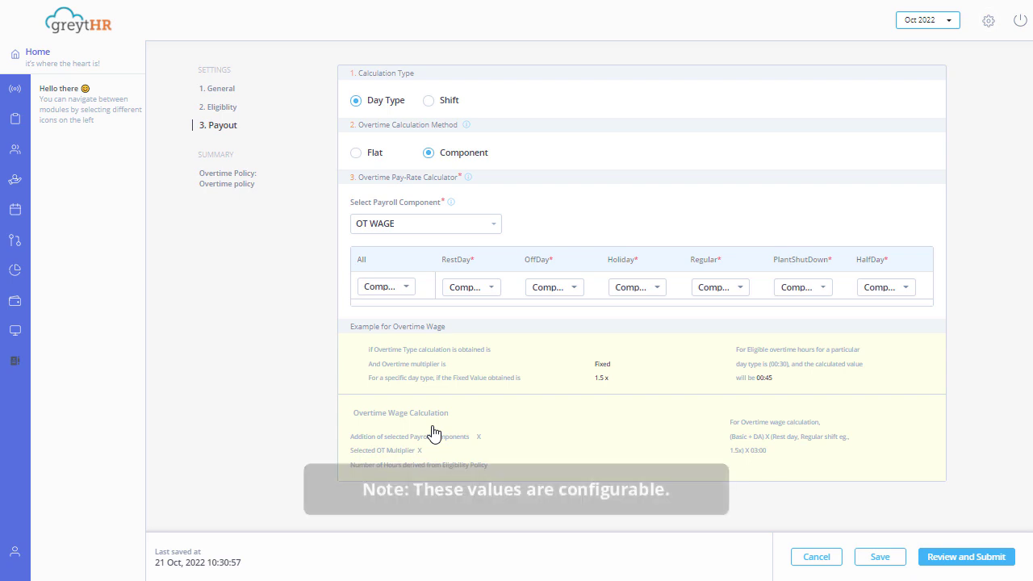
click(863, 558)
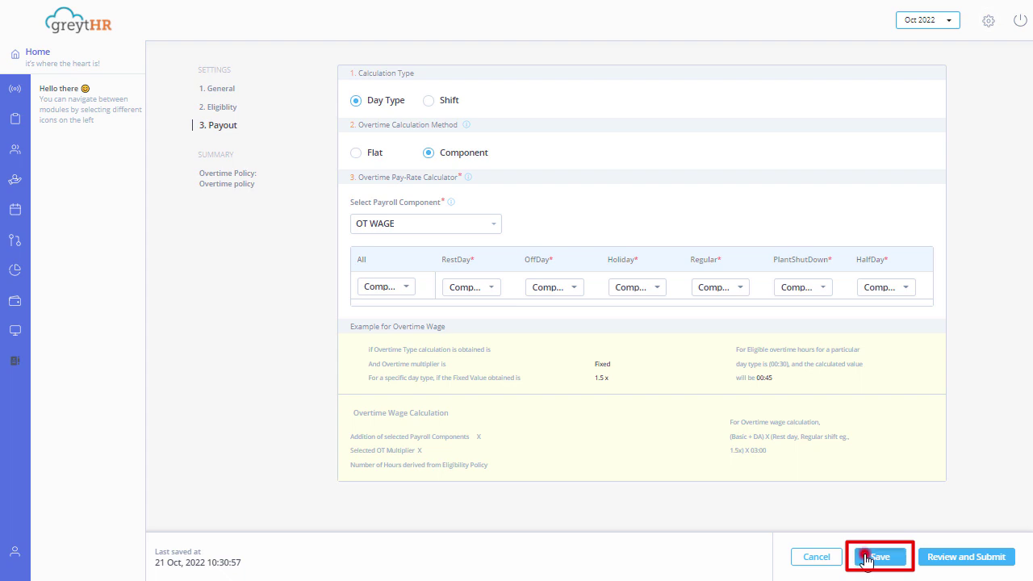
- Review the Overtime policy summary and activate it effective 24 Oct, 2022
click(936, 565)
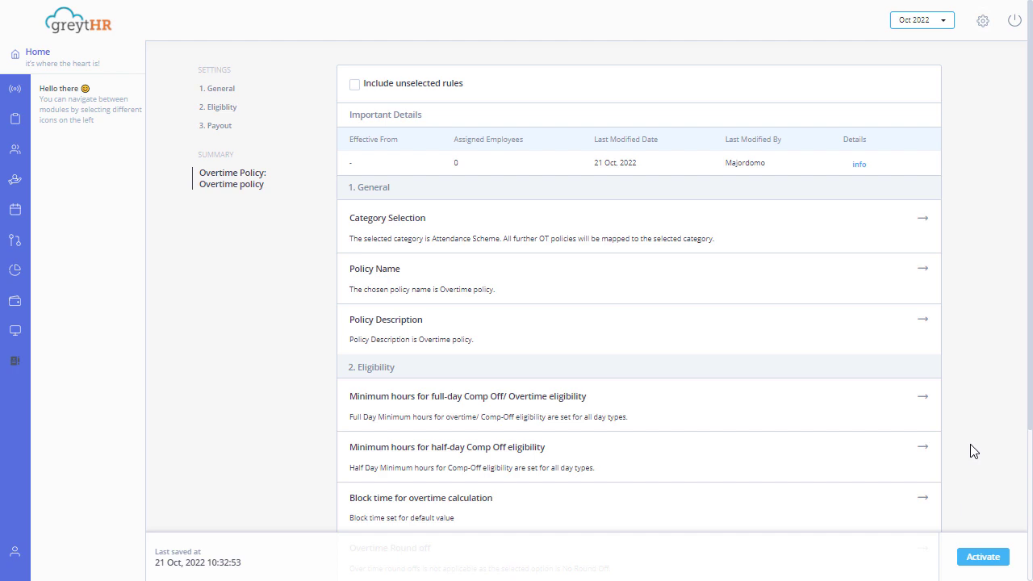
scroll(973, 452, down, 3)
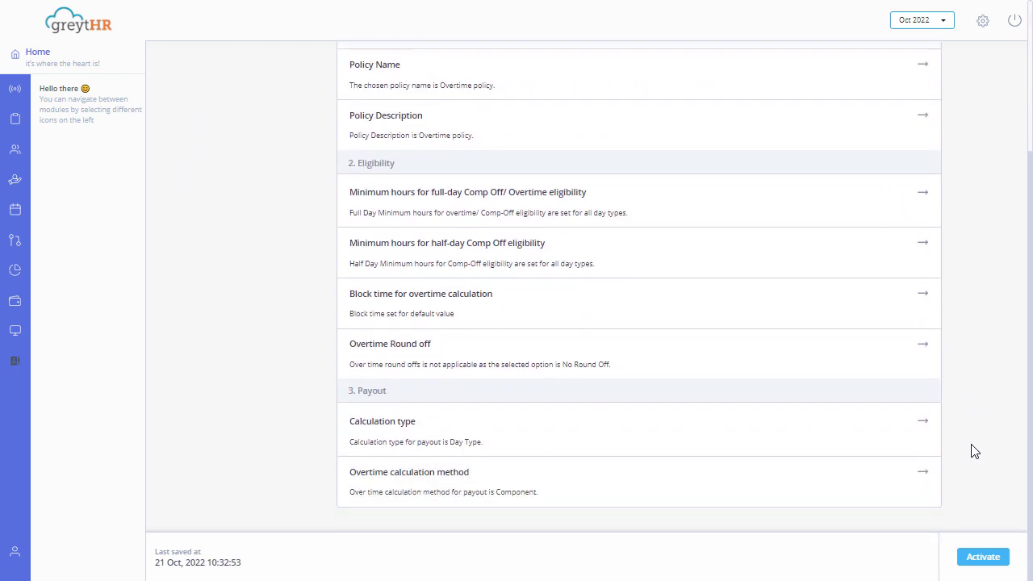
click(983, 556)
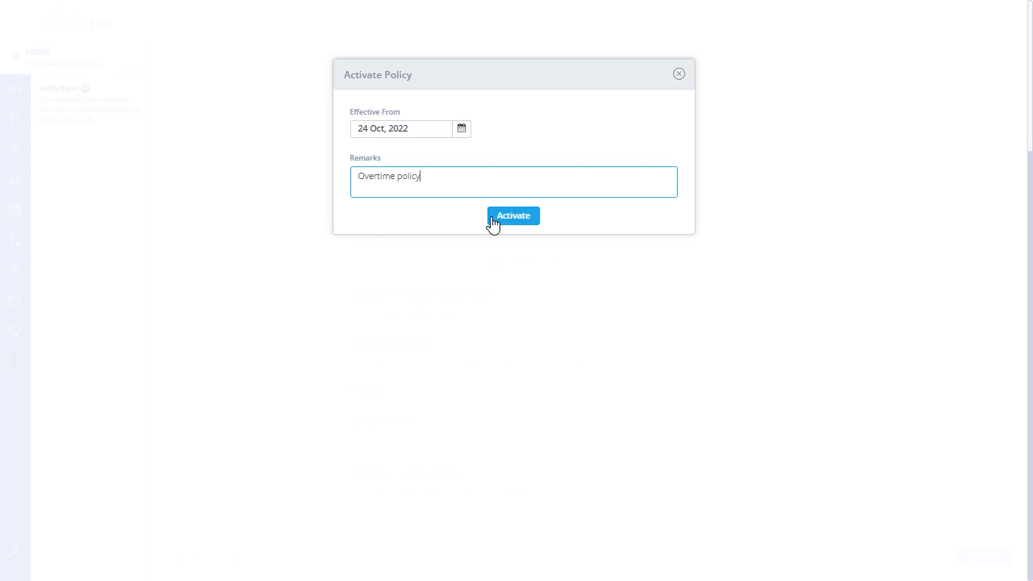
click(491, 216)
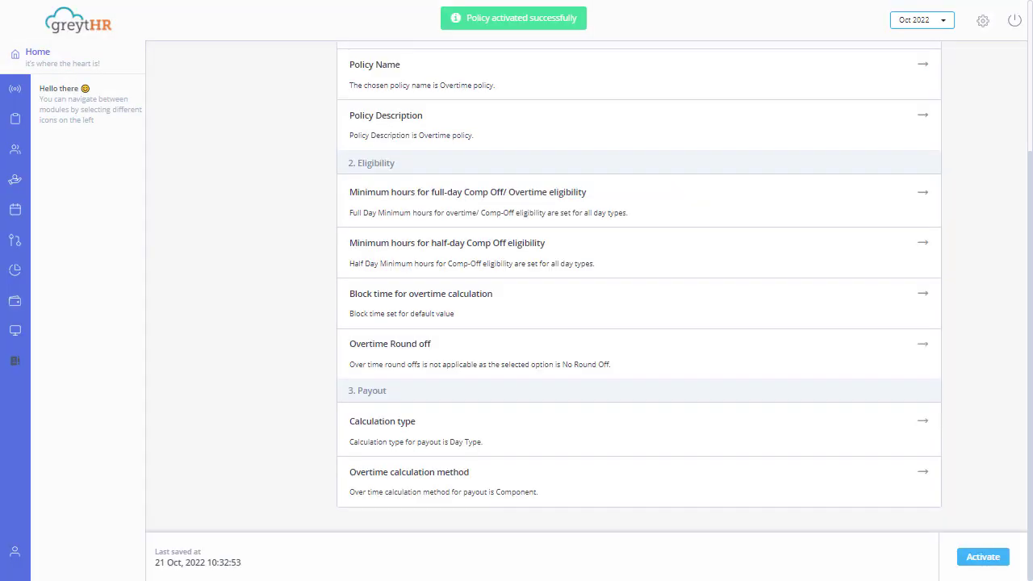